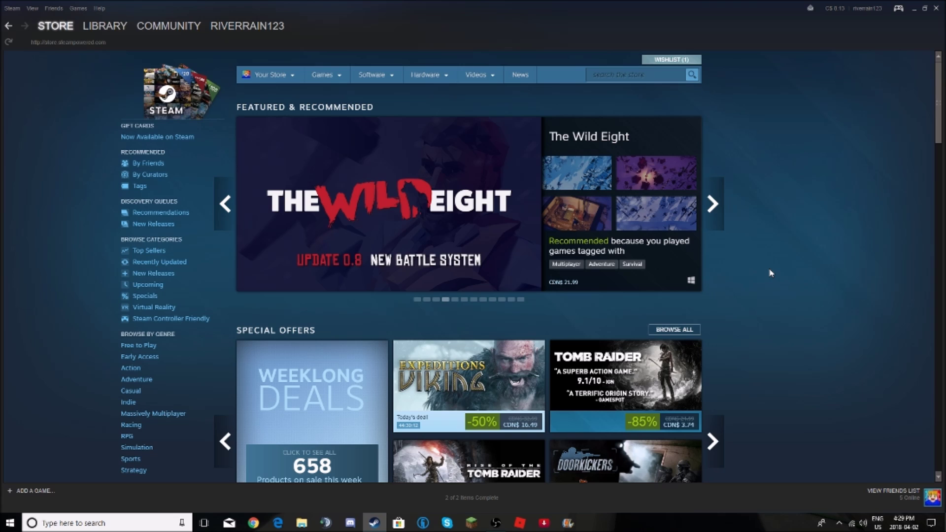
# Step: Search the Steam store for 'engine wall' and open the Wallpaper Engine store page
pyautogui.click(657, 71)
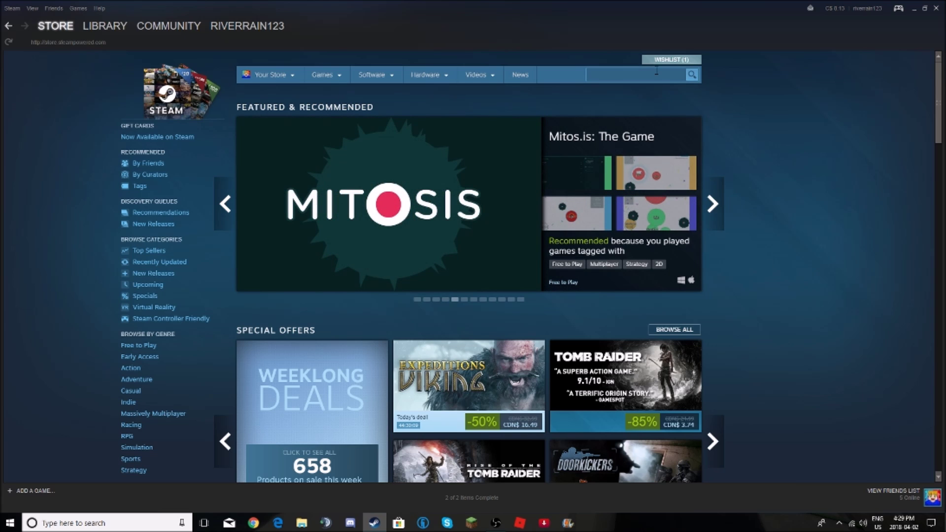
pyautogui.write('cngine wa')
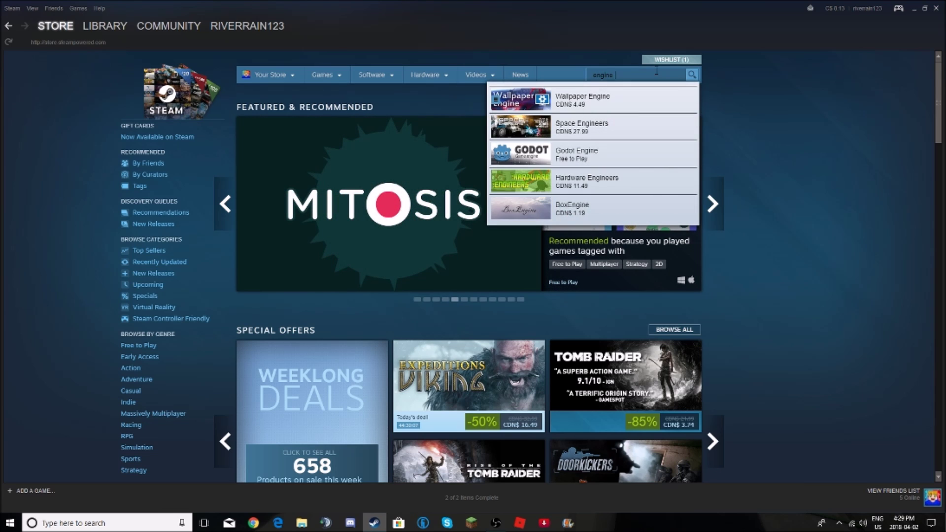
pyautogui.write('ll')
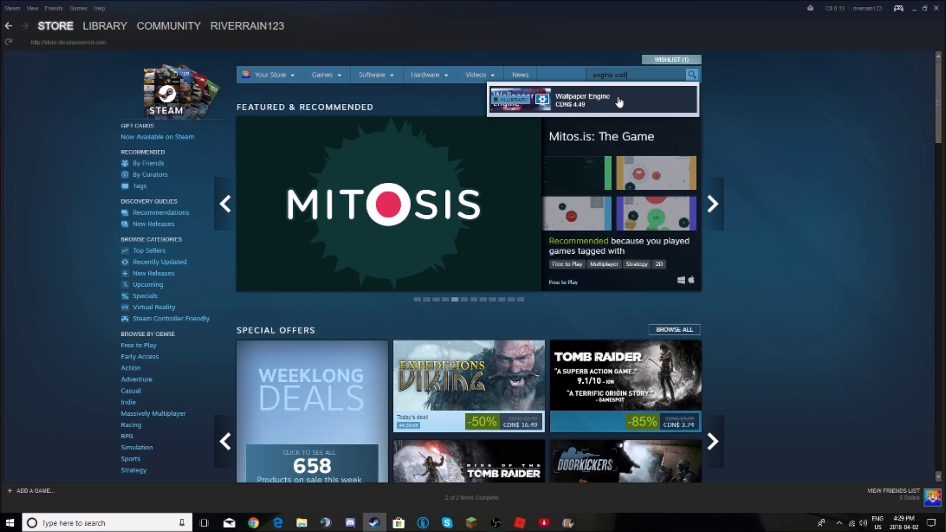
pyautogui.click(619, 101)
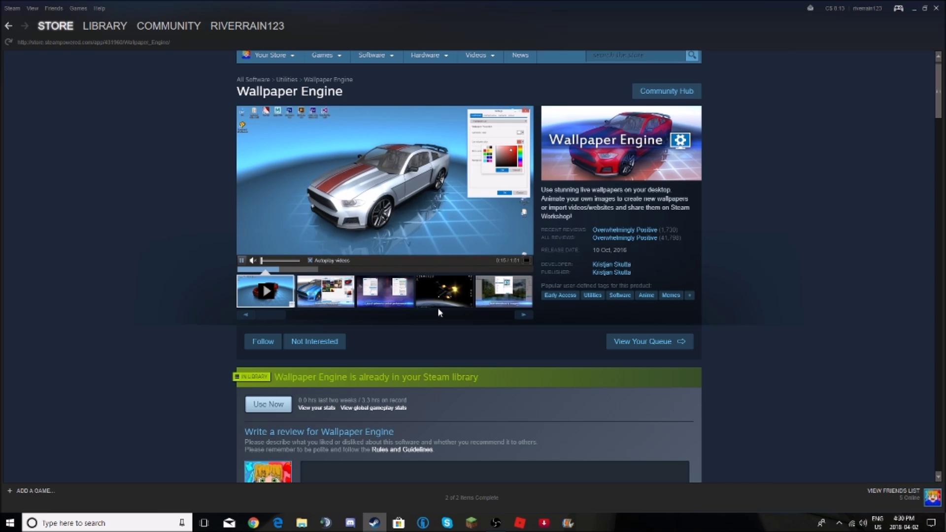
# Step: View the spaceship, 'Add animations to images' and galaxy screenshots of Wallpaper Engine
pyautogui.click(449, 294)
pyautogui.click(486, 288)
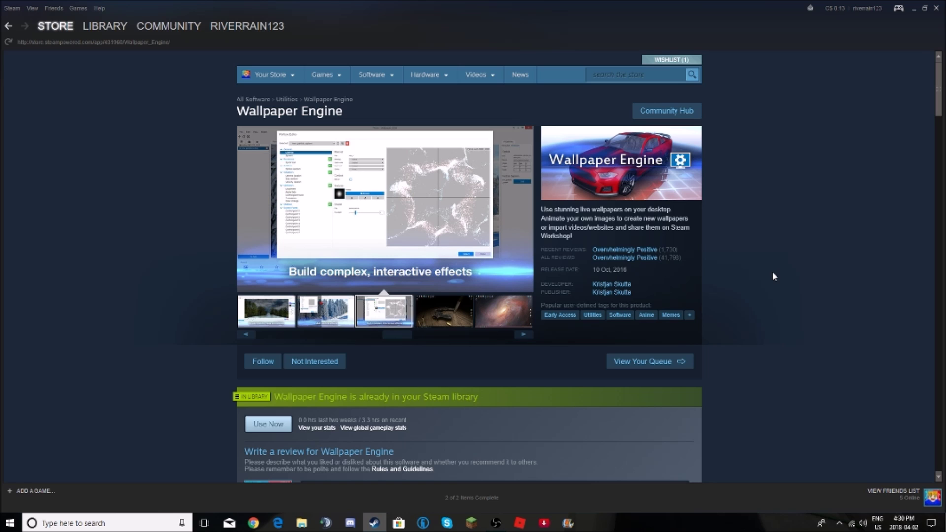
pyautogui.click(499, 309)
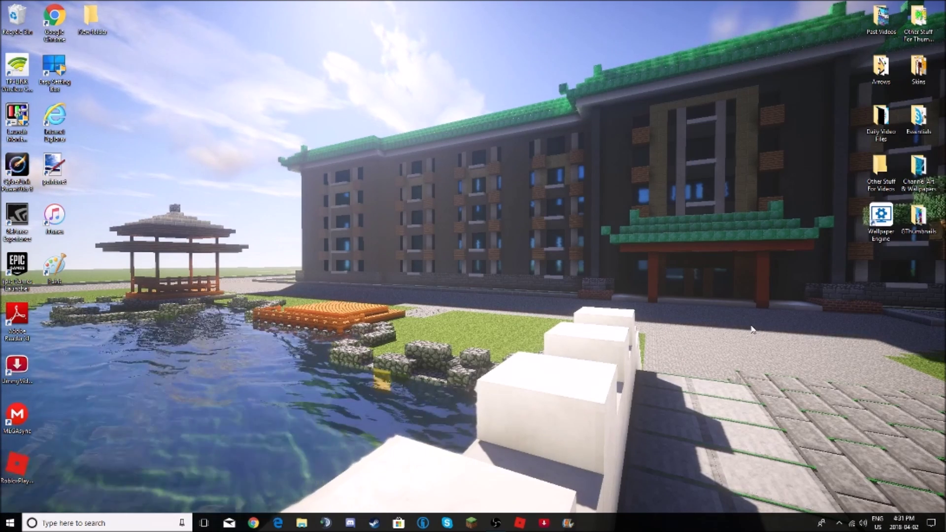
# Step: Move the Wallpaper Engine shortcut to mid-screen and launch Wallpaper Engine from it
pyautogui.moveTo(881, 216)
pyautogui.mouseDown()
pyautogui.moveTo(460, 284)
pyautogui.moveTo(437, 275)
pyautogui.mouseUp()
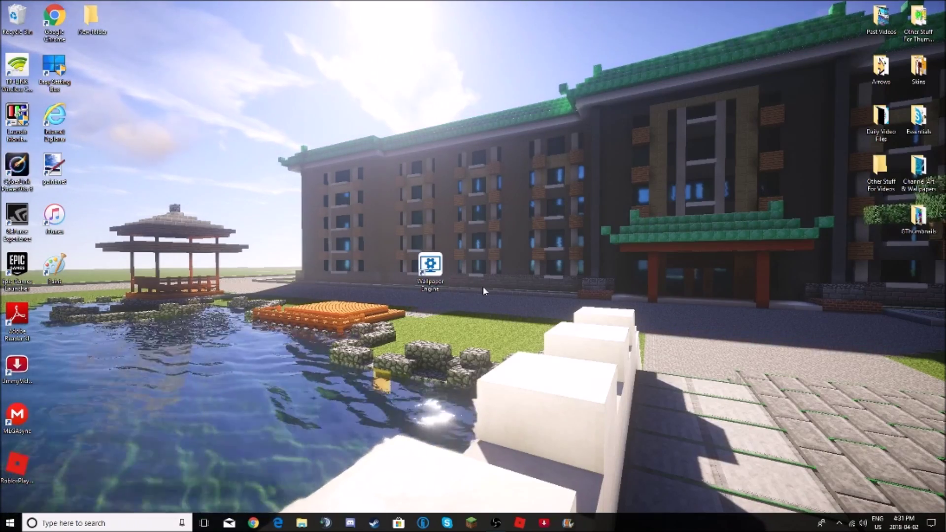
pyautogui.doubleClick(430, 275)
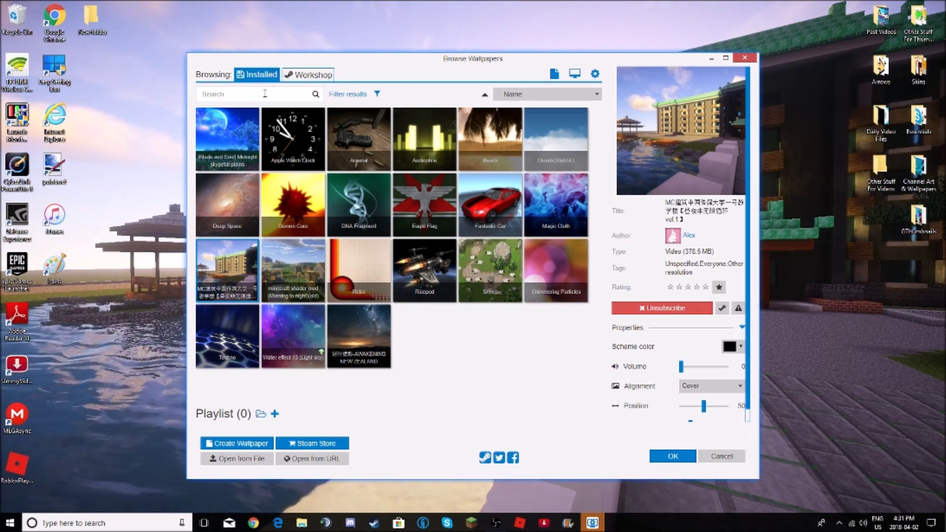
# Step: Search the Workshop for 'minecraft' and apply the nighttime campfire wallpaper
pyautogui.click(304, 76)
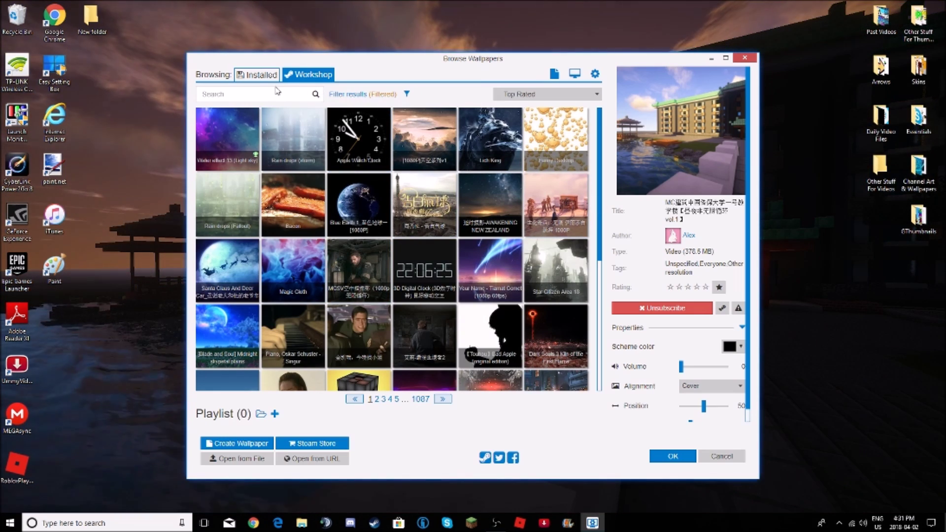
pyautogui.click(260, 92)
pyautogui.write('minec')
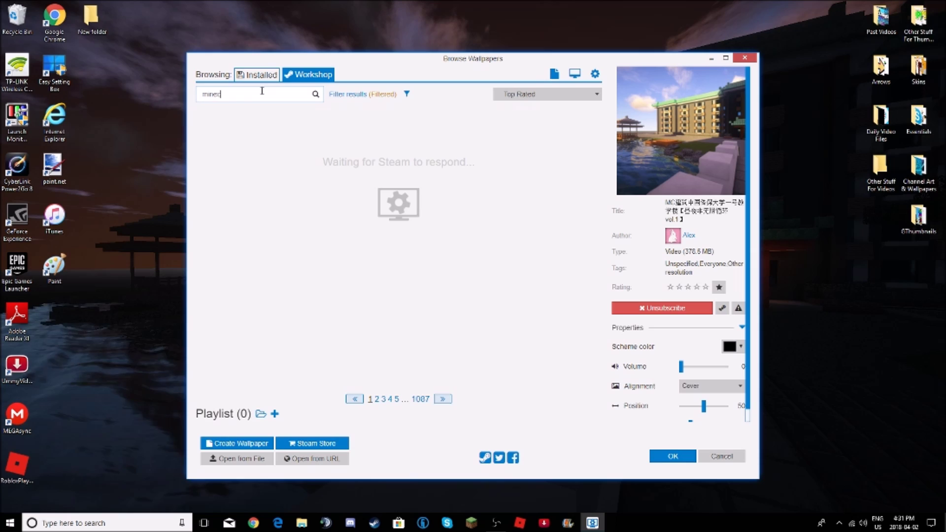
pyautogui.write('raft')
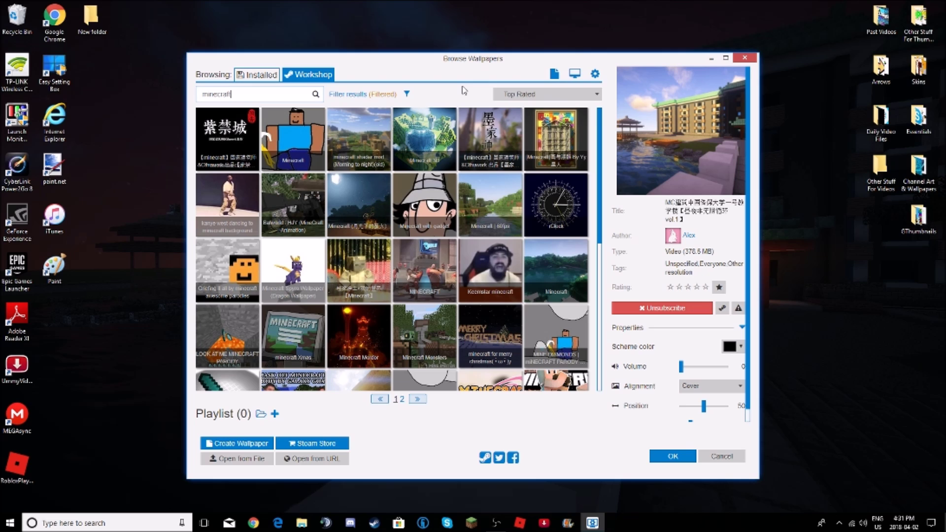
pyautogui.click(673, 457)
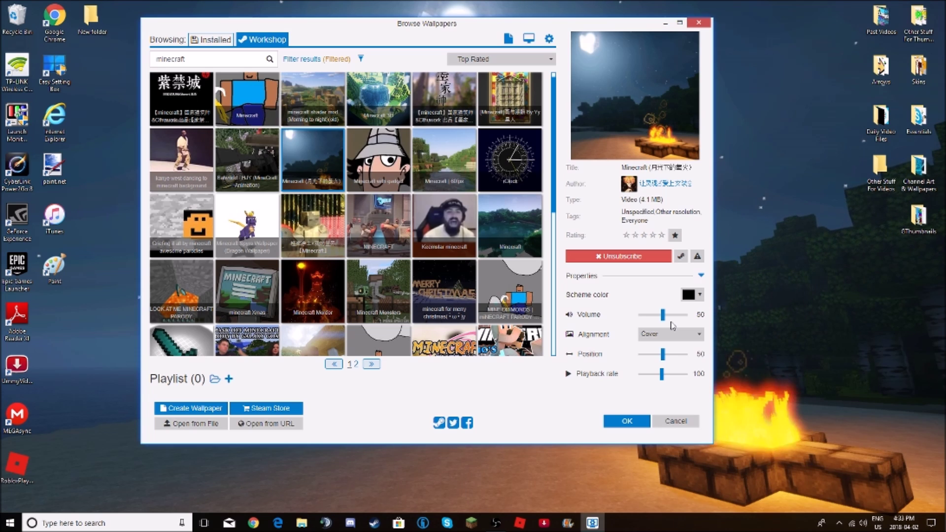
# Step: Close the wallpaper browser and return the Wallpaper Engine shortcut to the right-hand icon column
pyautogui.click(627, 421)
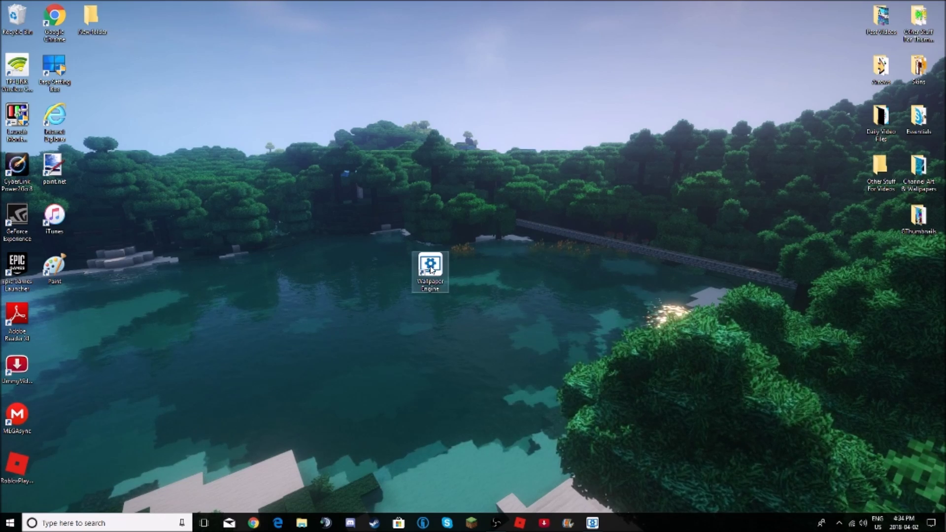
pyautogui.moveTo(430, 268); pyautogui.dragTo(880, 218)
pyautogui.click(711, 340)
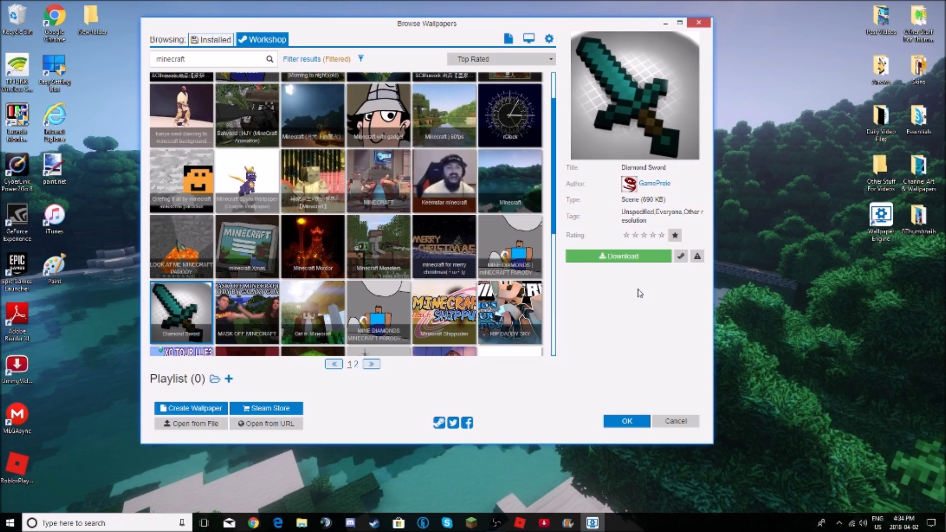
# Step: Download the Diamond Sword wallpaper, view it on the desktop, then bring the browser back
pyautogui.click(646, 258)
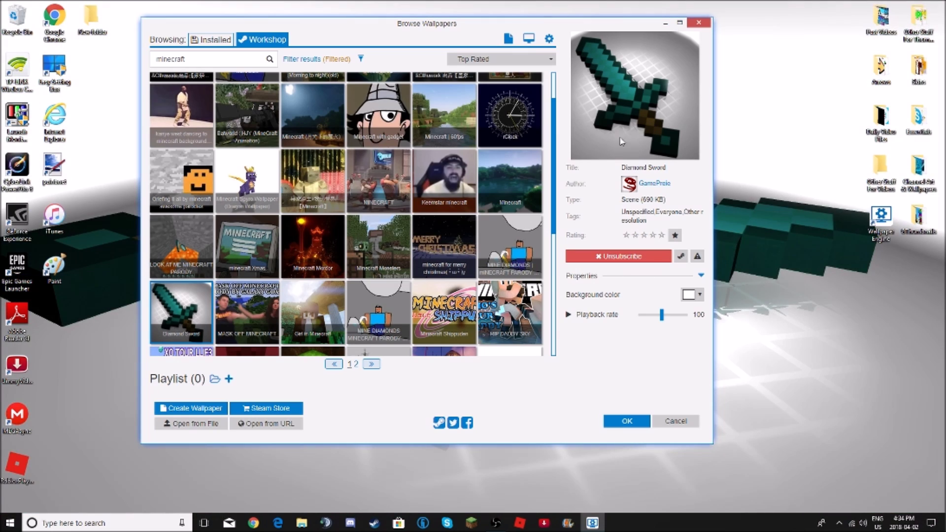
pyautogui.click(668, 24)
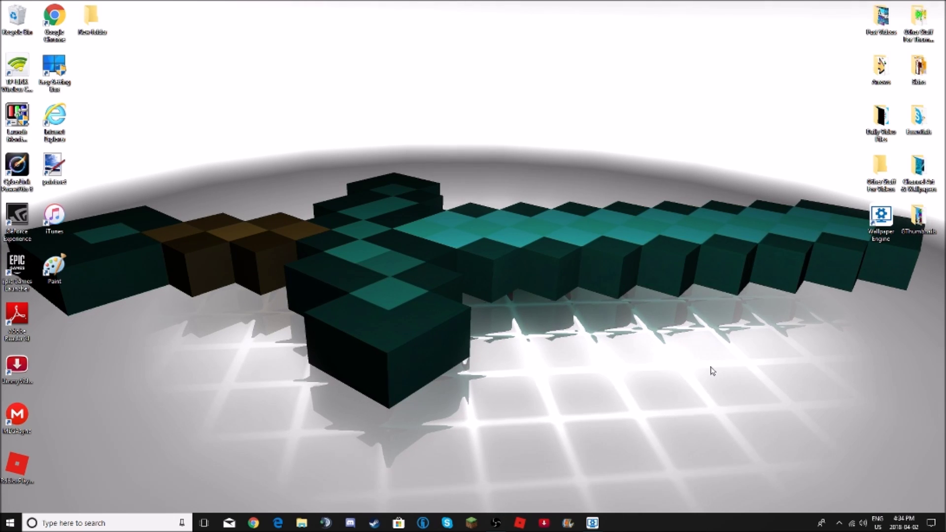
pyautogui.hotkey('alt', 'Tab')
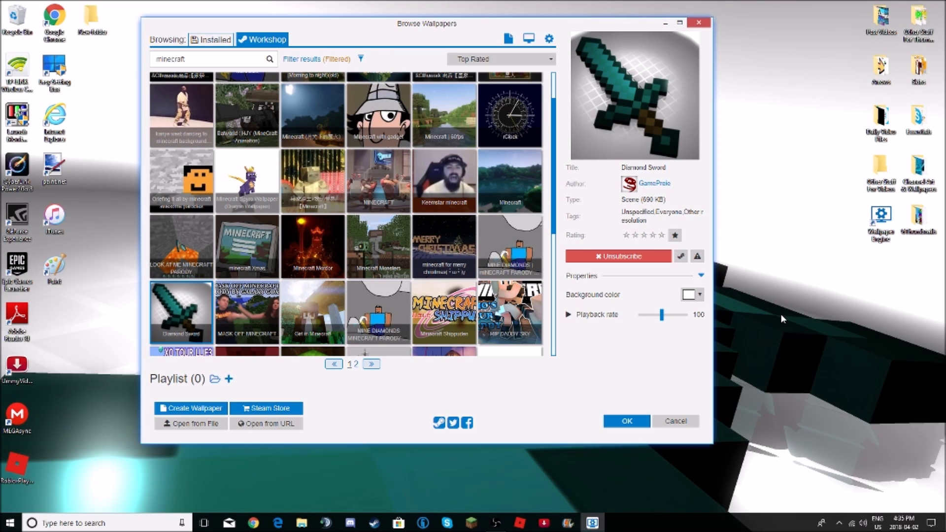
# Step: Raise the Diamond Sword playback rate to about 132 and close Browse Wallpapers
pyautogui.moveTo(662, 314); pyautogui.dragTo(685, 314)
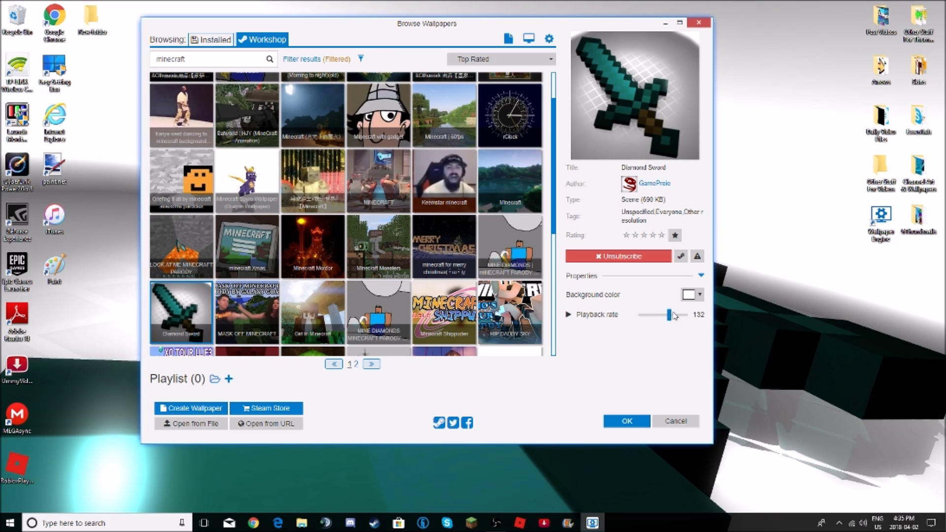
pyautogui.click(698, 22)
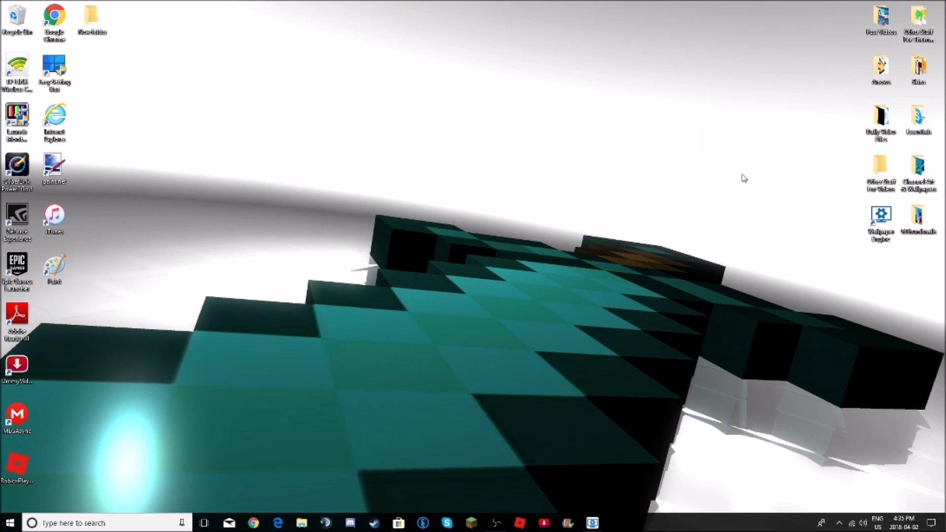